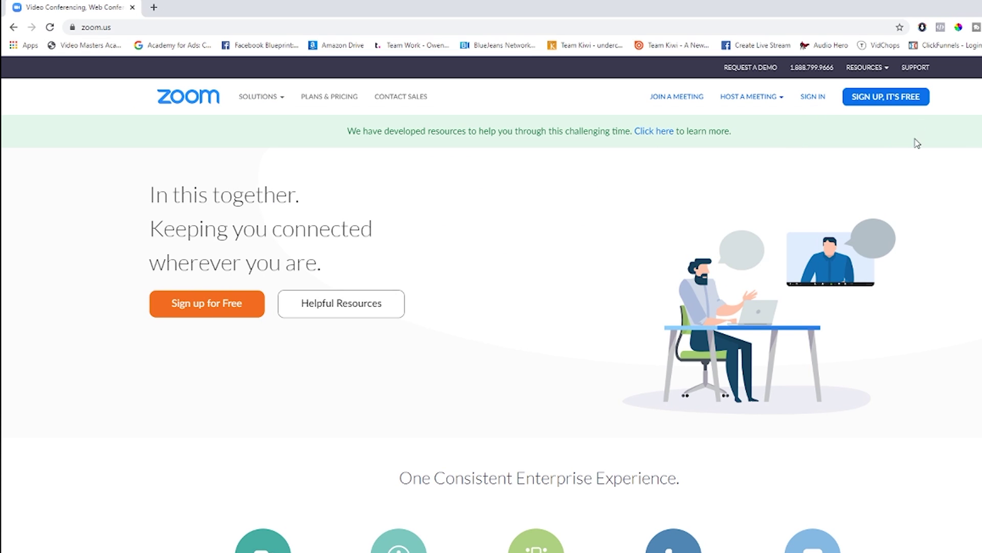
Sign in to the Zoom account and reach the empty Upcoming Meetings page
{"action": "left_click", "coordinate": [907, 105]}
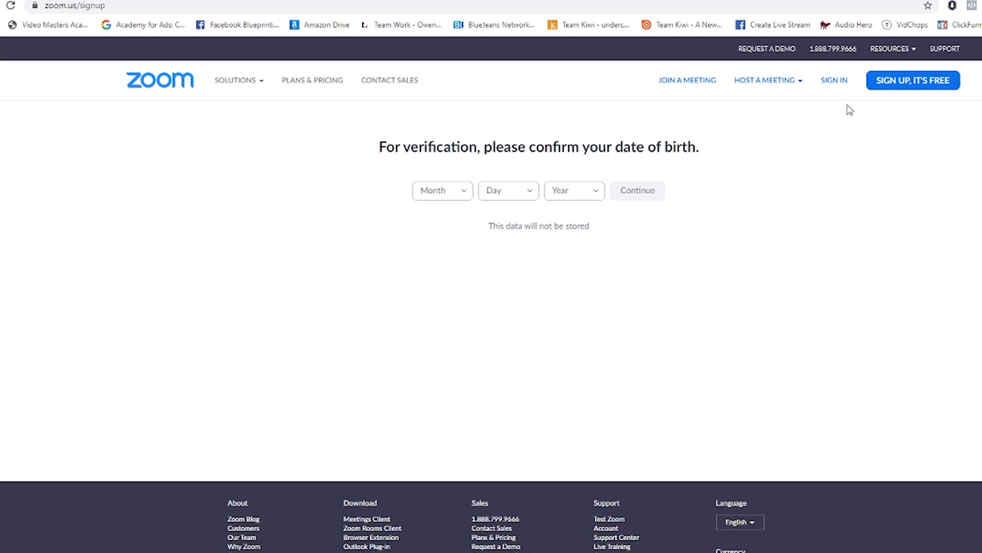
{"action": "left_click", "coordinate": [835, 80]}
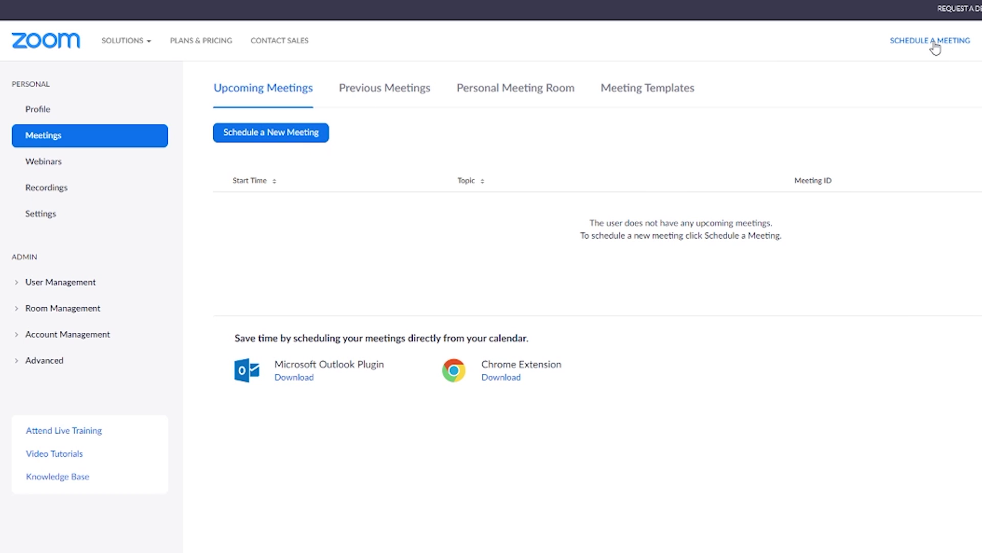
Start a new meeting with topic 'office meeting' on 04/13/2020 at 9:00 AM, lasting 1 hour
{"action": "left_click", "coordinate": [286, 132]}
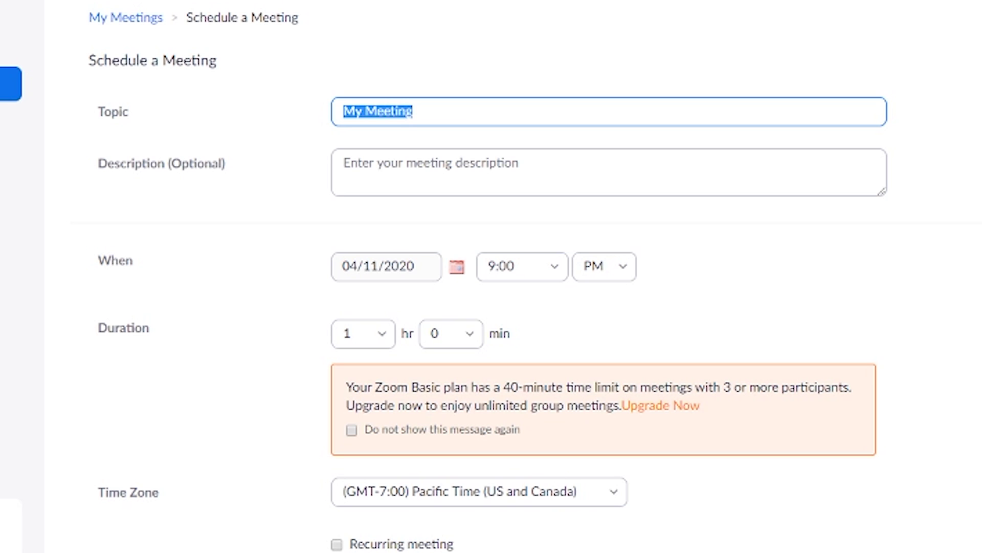
{"action": "type", "text": "office meeting"}
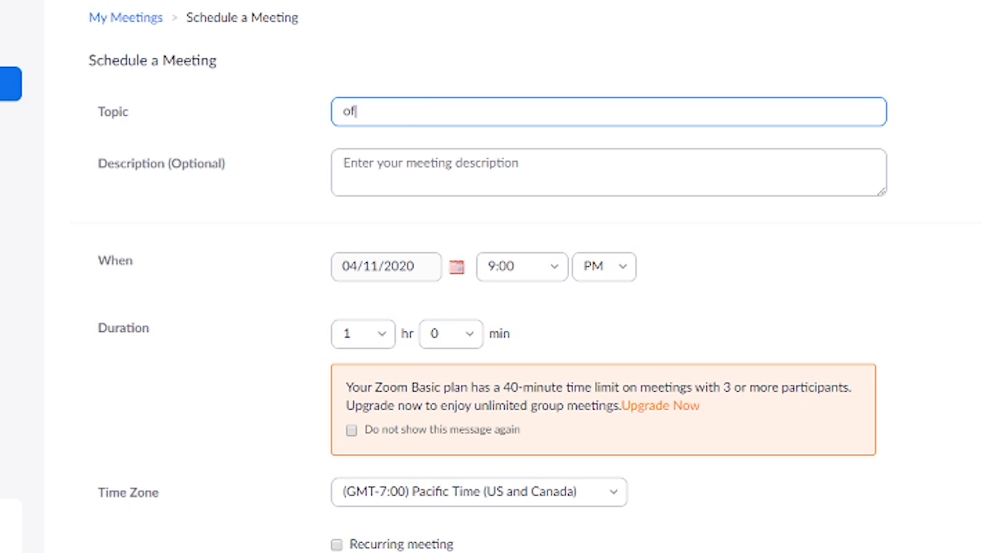
{"action": "left_click", "coordinate": [561, 163]}
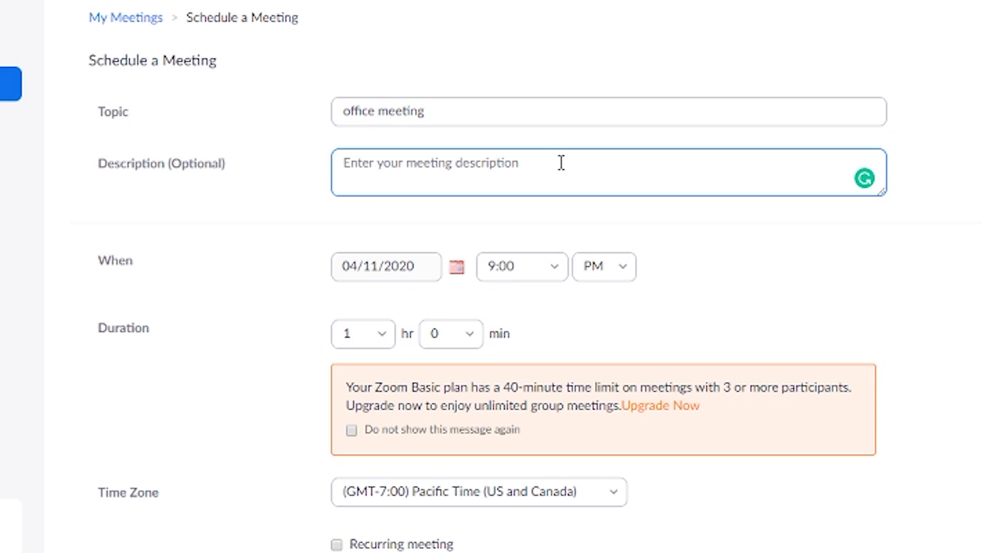
{"action": "scroll", "coordinate": [561, 162], "scroll_direction": "down", "scroll_amount": 2}
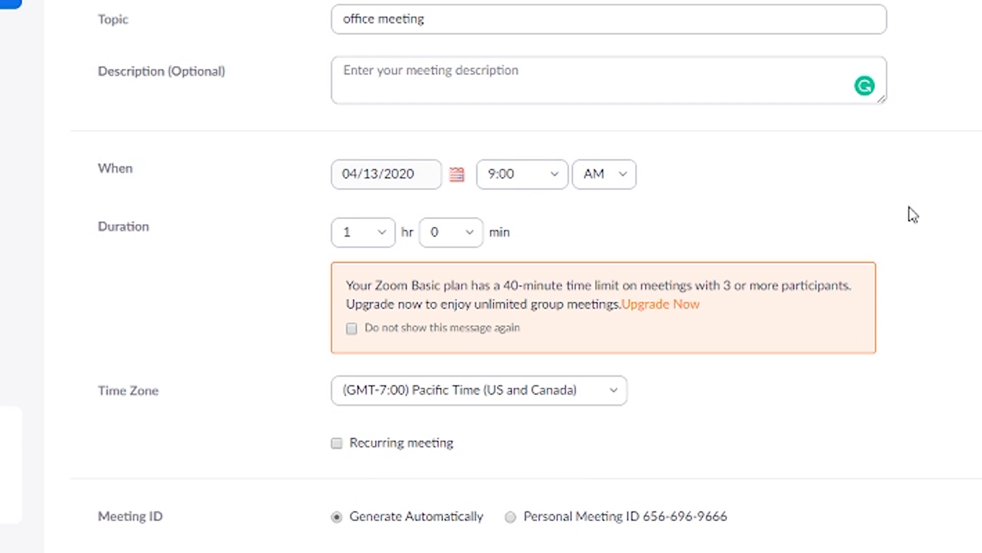
{"action": "scroll", "coordinate": [974, 266], "scroll_direction": "down", "scroll_amount": 2}
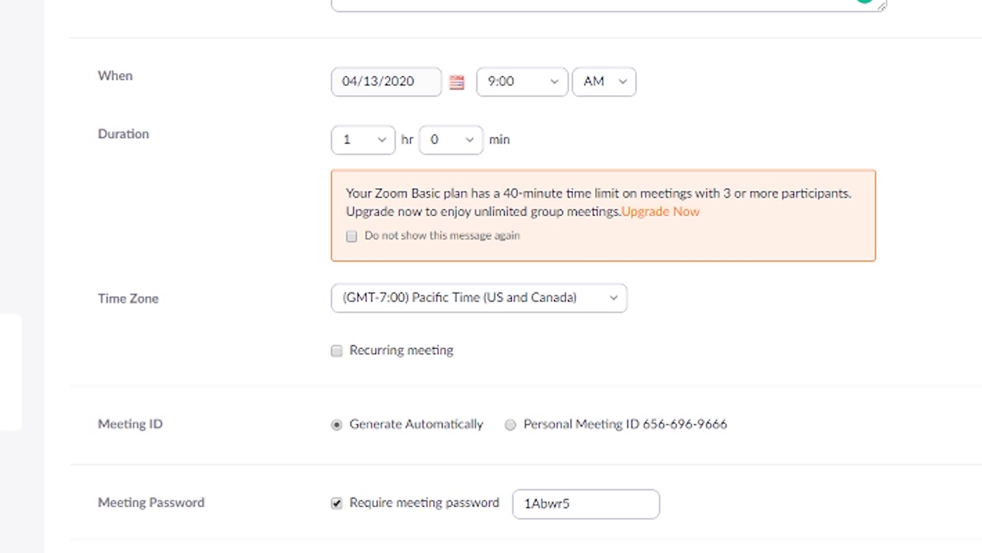
{"action": "scroll", "coordinate": [636, 87], "scroll_direction": "down", "scroll_amount": 5}
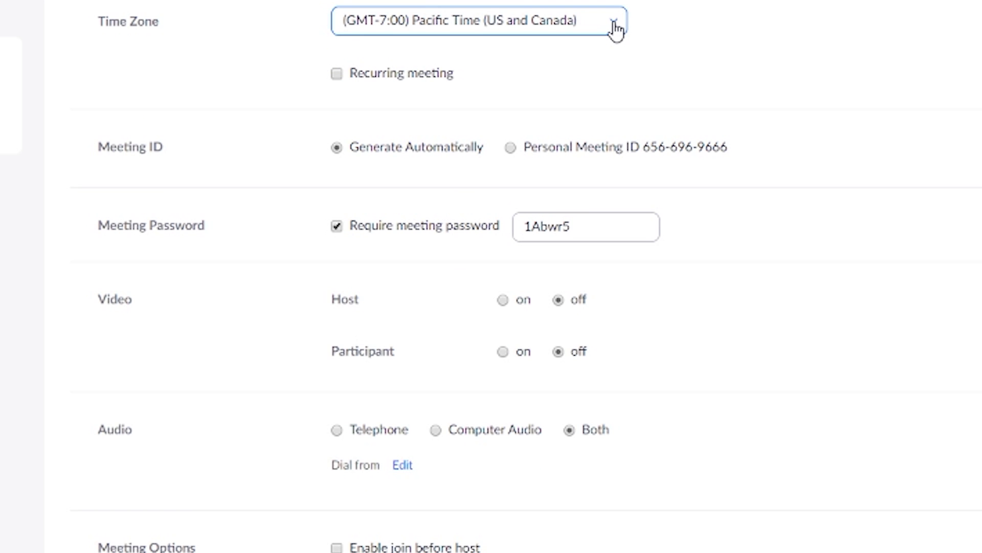
{"action": "scroll", "coordinate": [870, 168], "scroll_direction": "up", "scroll_amount": 2}
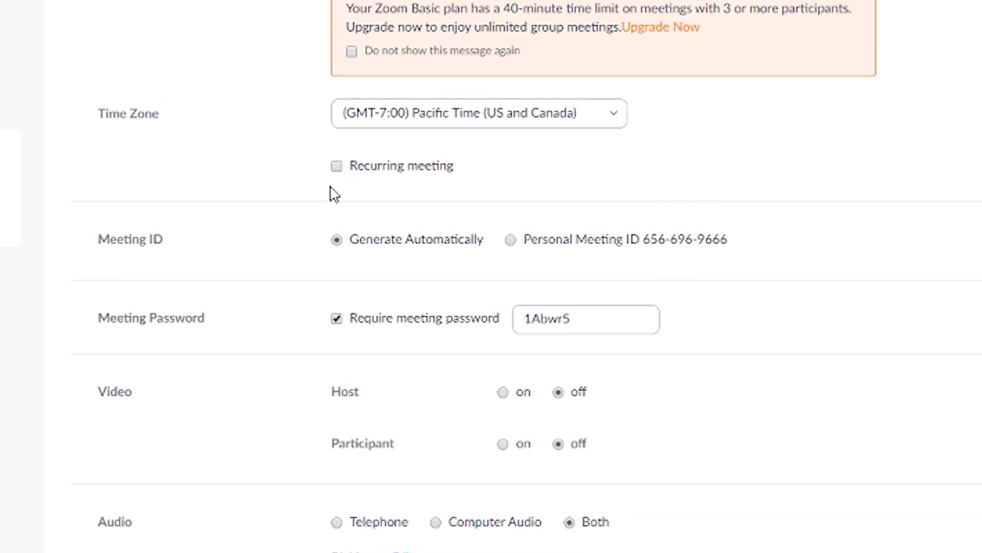
{"action": "scroll", "coordinate": [381, 93], "scroll_direction": "up", "scroll_amount": 2}
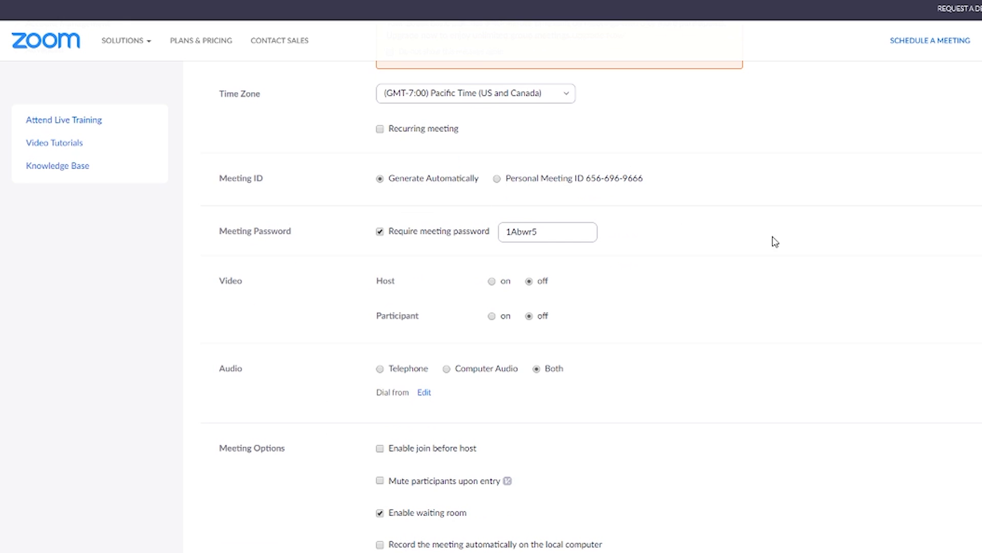
{"action": "scroll", "coordinate": [820, 237], "scroll_direction": "down", "scroll_amount": 2}
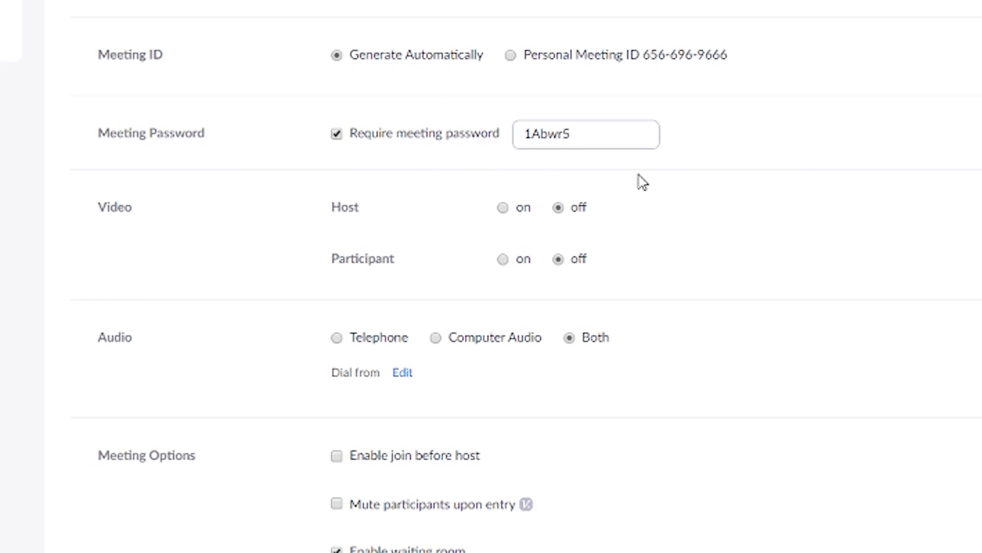
{"action": "scroll", "coordinate": [793, 197], "scroll_direction": "down", "scroll_amount": 2}
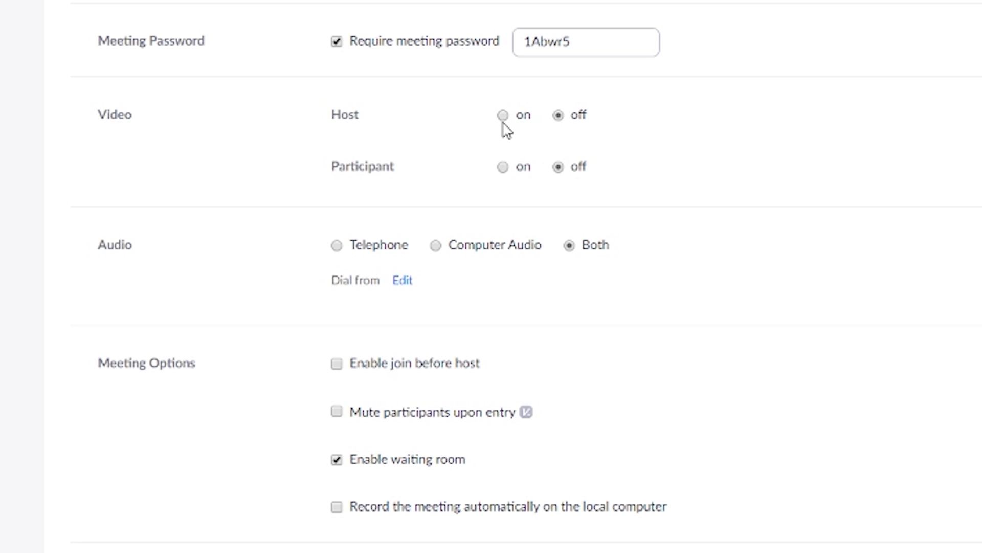
{"action": "left_click", "coordinate": [503, 115]}
{"action": "left_click", "coordinate": [561, 117]}
{"action": "left_click", "coordinate": [504, 168]}
{"action": "left_click", "coordinate": [559, 168]}
{"action": "scroll", "coordinate": [767, 174], "scroll_direction": "down", "scroll_amount": 2}
{"action": "scroll", "coordinate": [770, 174], "scroll_direction": "up", "scroll_amount": 1}
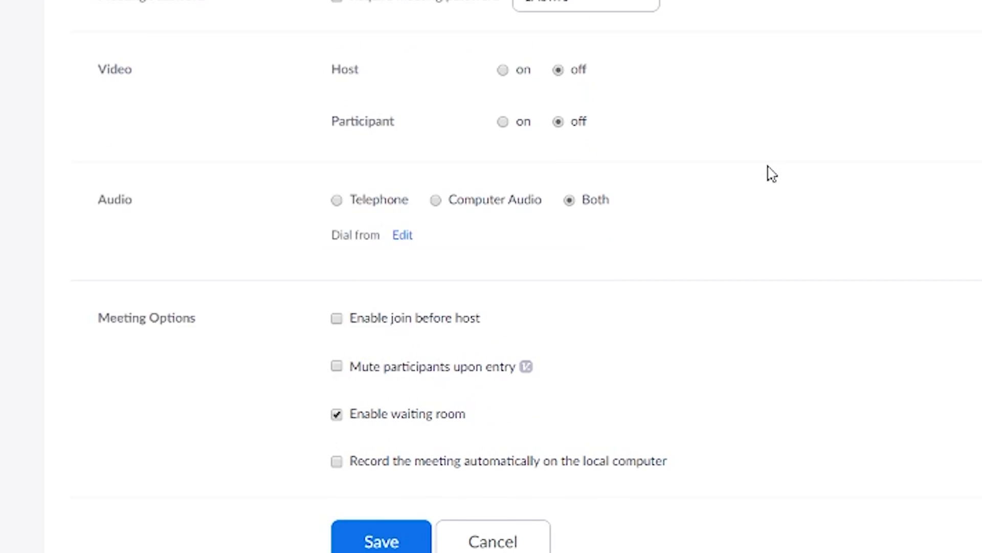
{"action": "scroll", "coordinate": [768, 166], "scroll_direction": "up", "scroll_amount": 1}
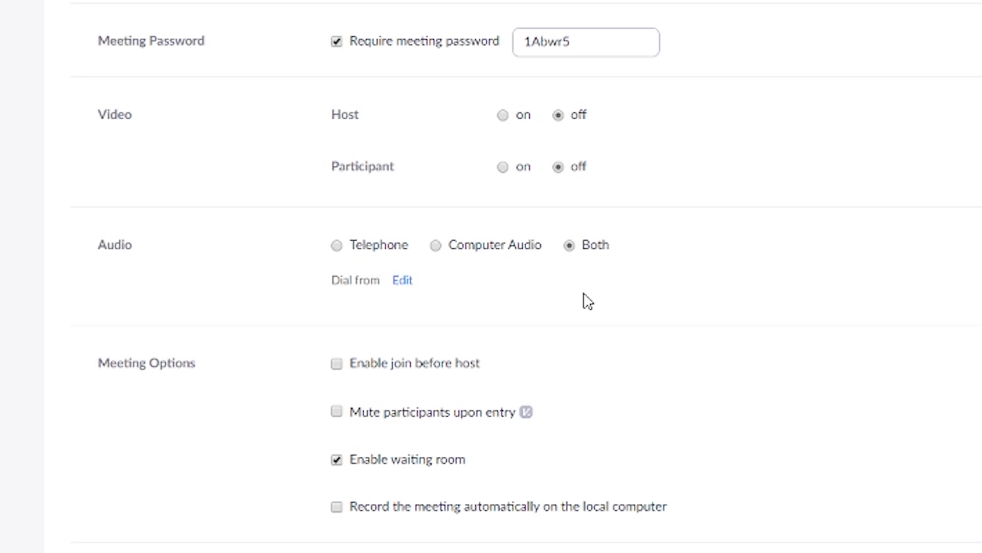
{"action": "scroll", "coordinate": [916, 250], "scroll_direction": "down", "scroll_amount": 2}
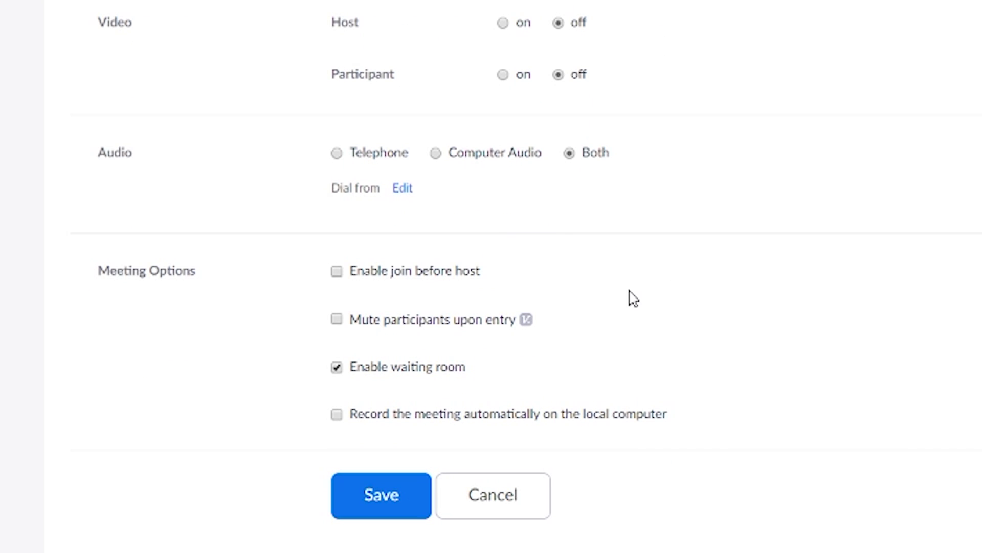
{"action": "scroll", "coordinate": [728, 287], "scroll_direction": "up", "scroll_amount": 9}
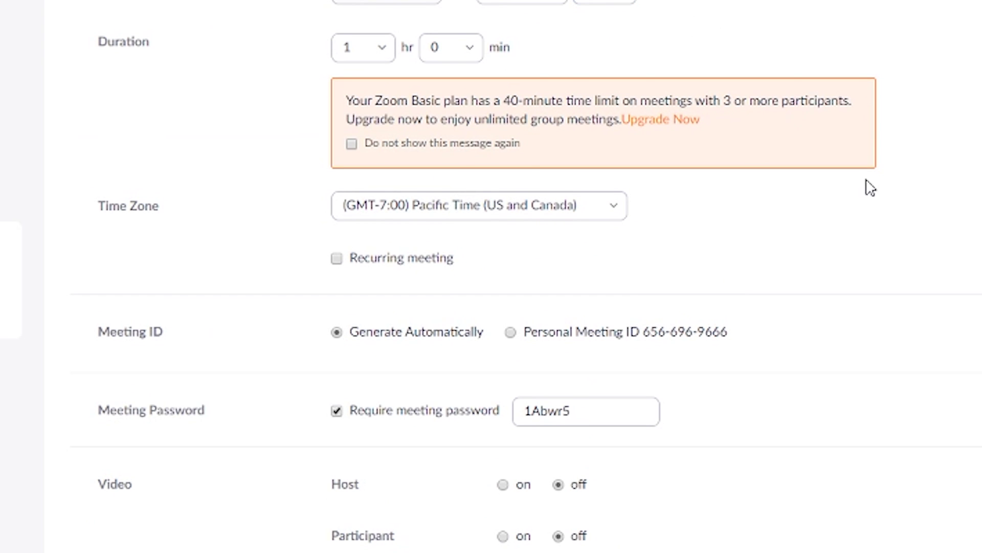
{"action": "scroll", "coordinate": [901, 225], "scroll_direction": "down", "scroll_amount": 7}
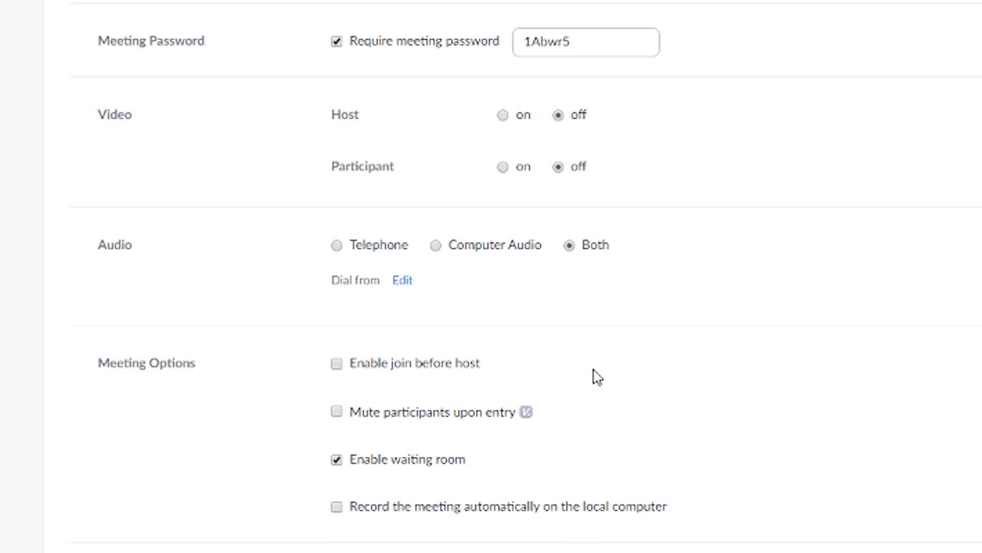
Enable join before host, mute on entry and local auto-recording, then save 'office meeting'
{"action": "left_click", "coordinate": [336, 363]}
{"action": "left_click", "coordinate": [338, 416]}
{"action": "scroll", "coordinate": [907, 439], "scroll_direction": "down", "scroll_amount": 2}
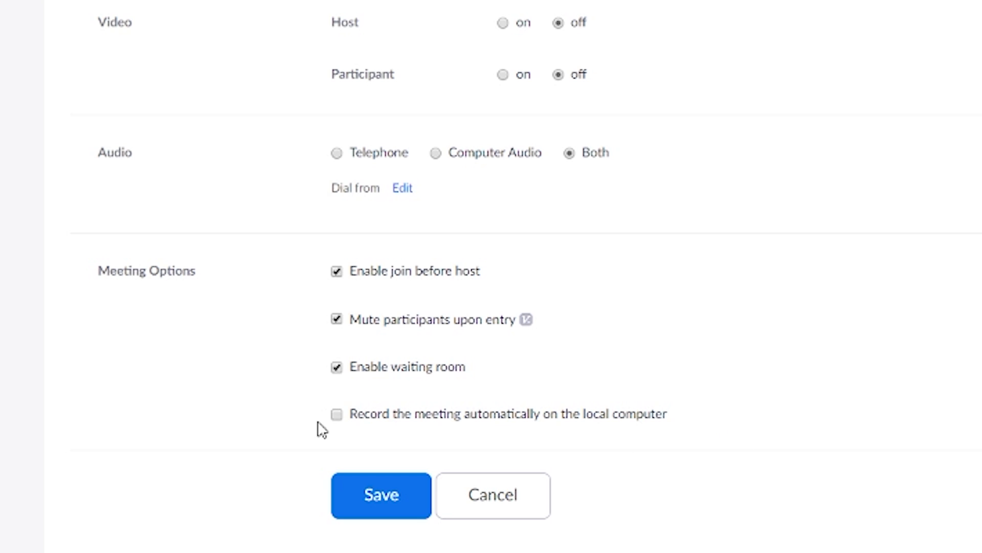
{"action": "left_click", "coordinate": [337, 414]}
{"action": "left_click", "coordinate": [385, 506]}
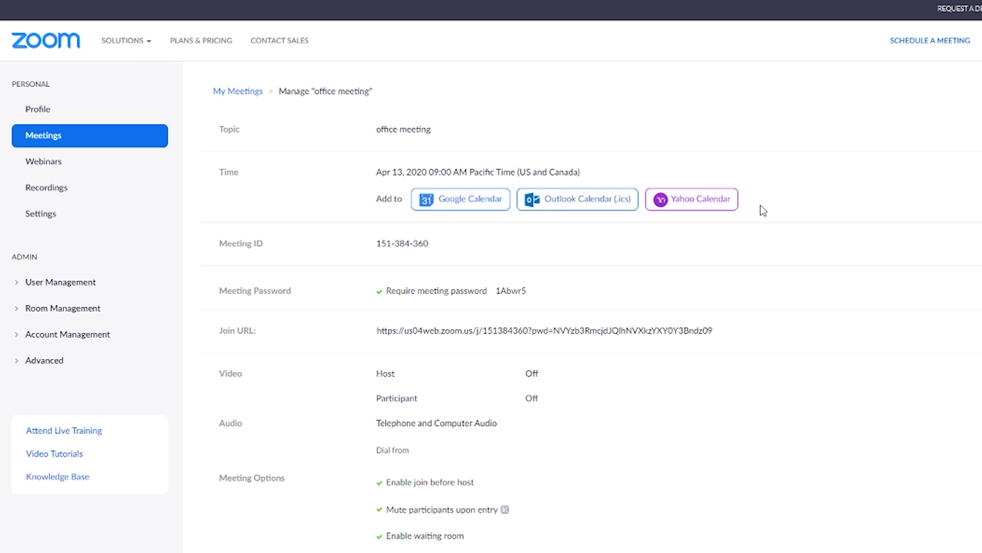
Show the invitation text for 'office meeting' from the Join URL section
{"action": "scroll", "coordinate": [839, 235], "scroll_direction": "down", "scroll_amount": 1}
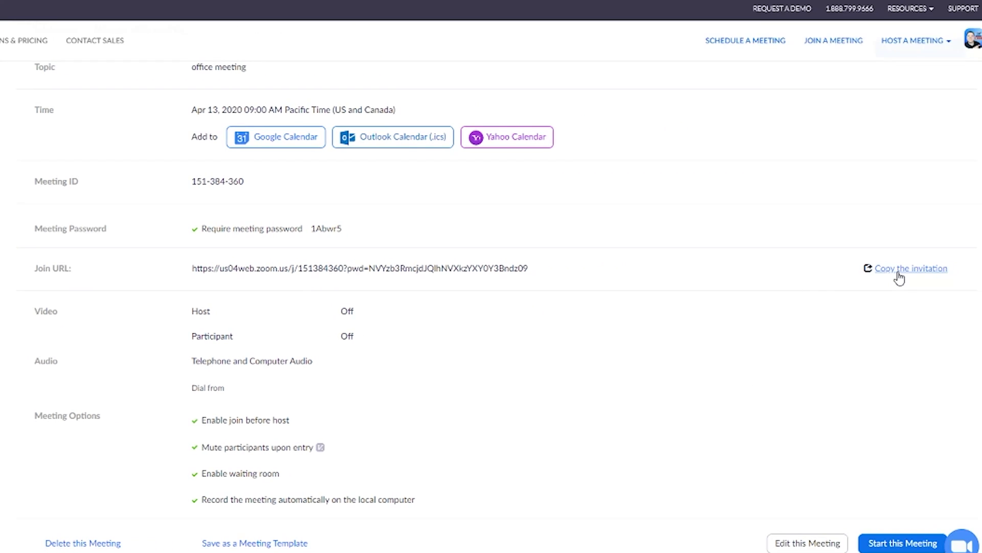
{"action": "left_click", "coordinate": [899, 271]}
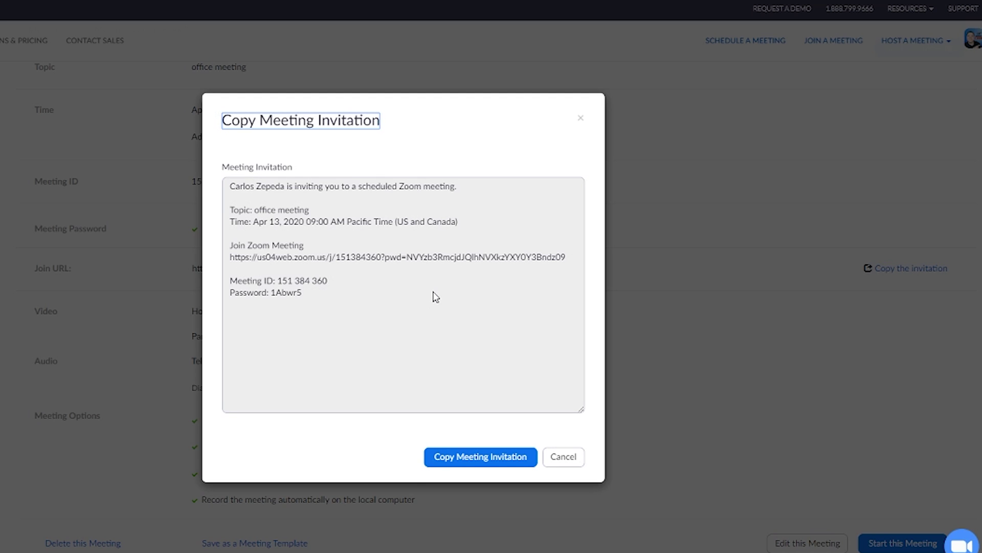
Copy the invitation to the clipboard, close the dialog, and return to Upcoming Meetings
{"action": "left_click", "coordinate": [467, 458]}
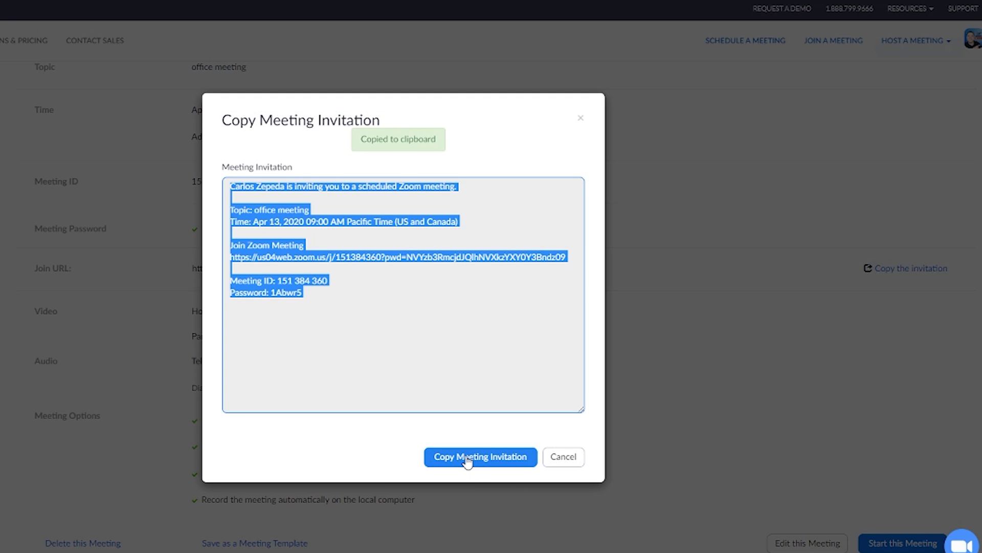
{"action": "left_click", "coordinate": [572, 460]}
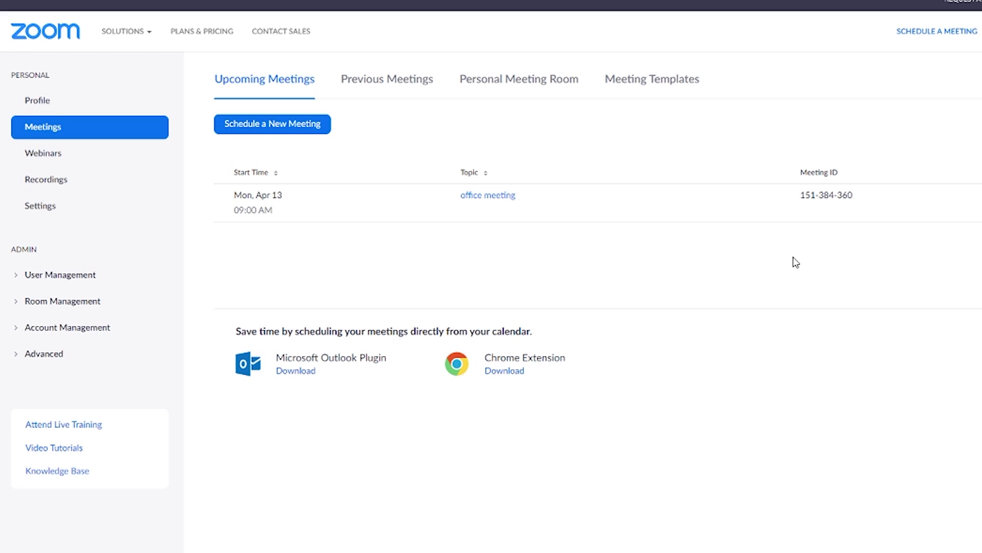
{"action": "left_click", "coordinate": [38, 134]}
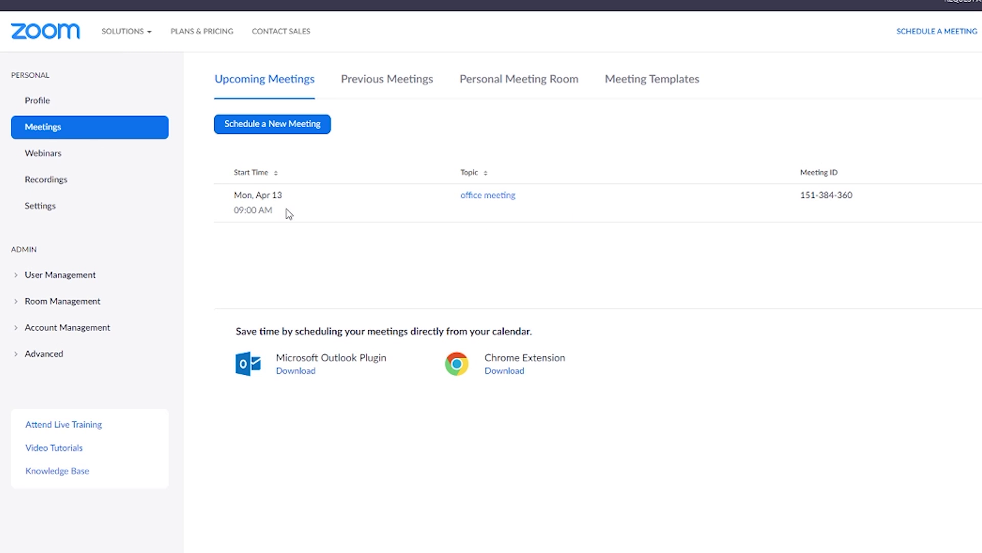